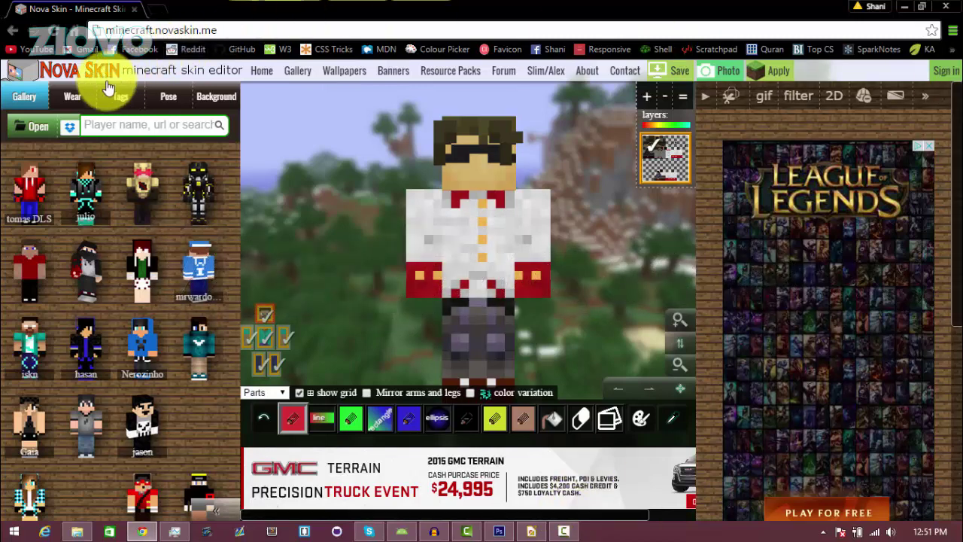
# Step: Browse the community skin gallery and load one of its skins onto the model
pyautogui.click(28, 103)
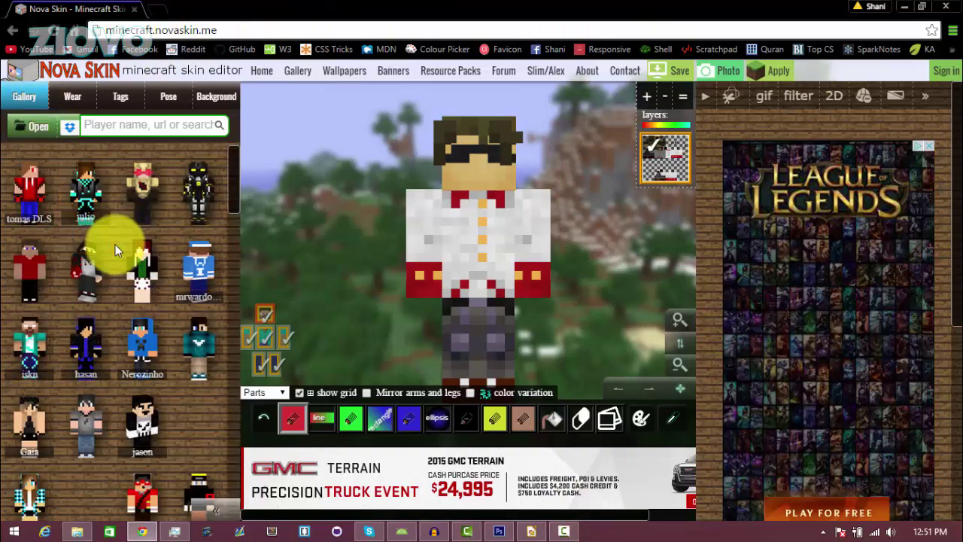
pyautogui.scroll(-5, 116, 248)
pyautogui.scroll(-2, 115, 297)
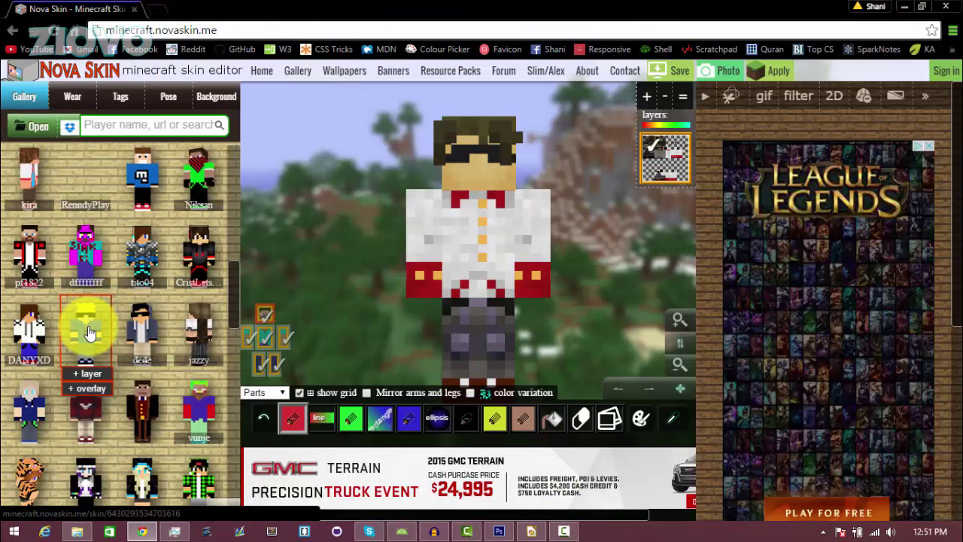
pyautogui.scroll(1, 141, 283)
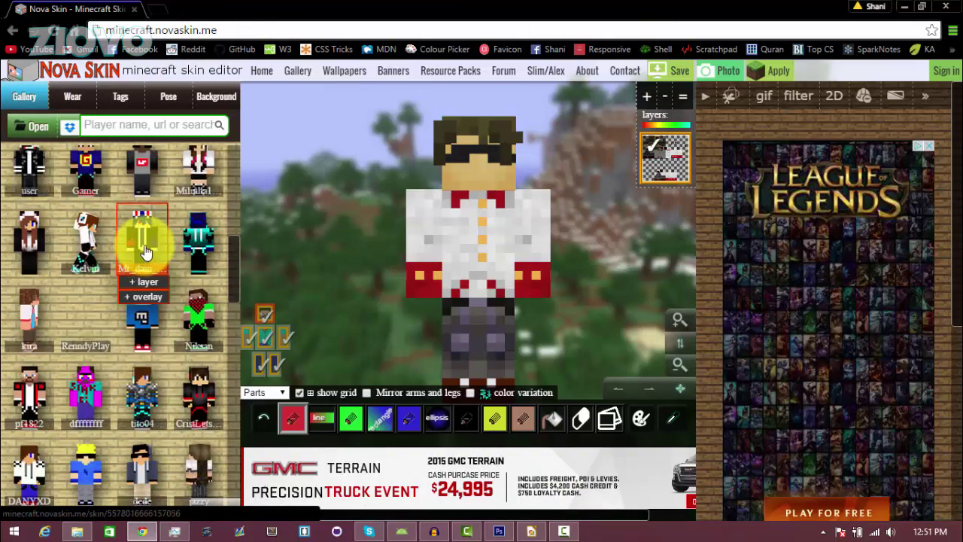
pyautogui.click(141, 244)
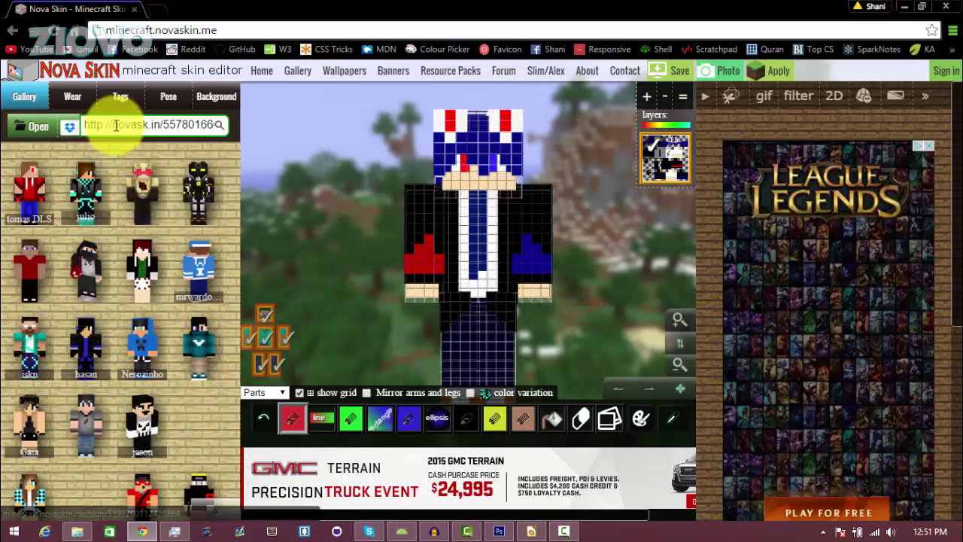
# Step: Search for 'skydoes', load the first SkyDoesMinecraft result, and bring up the skin-file dialog
pyautogui.click(83, 127)
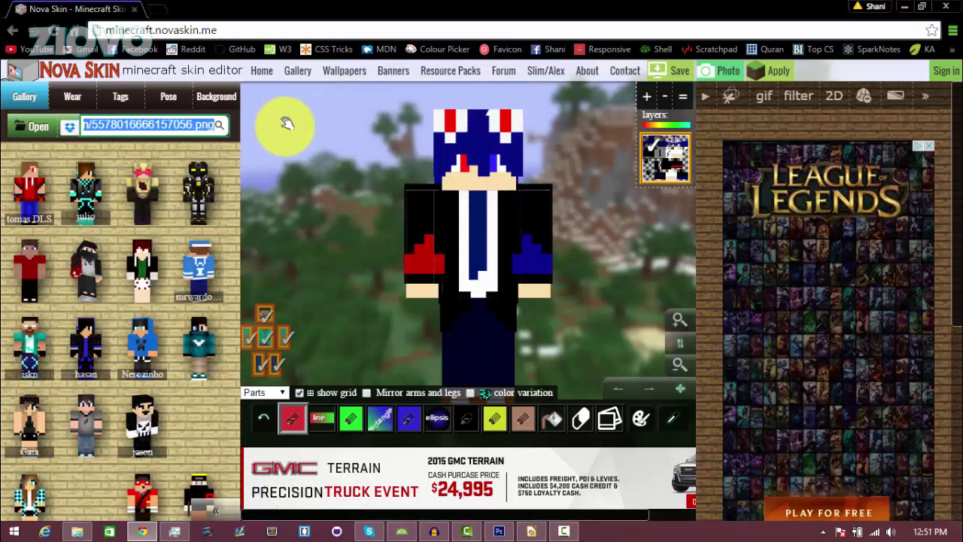
pyautogui.write('skydoesminecraft')
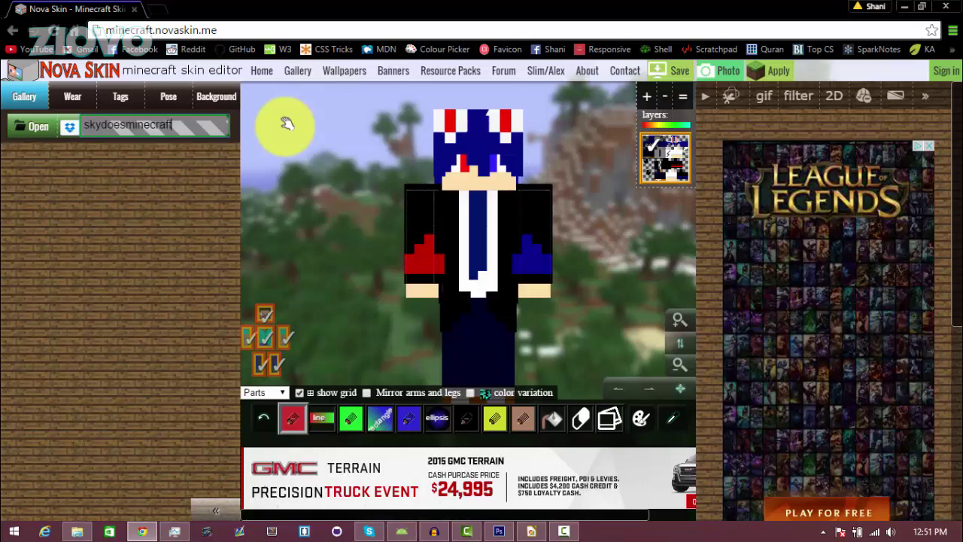
pyautogui.moveTo(72, 230)
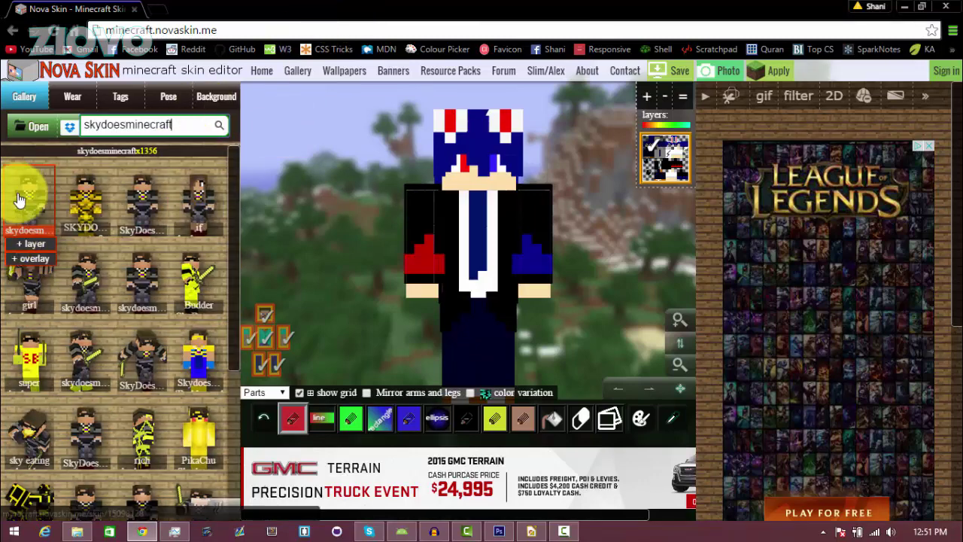
pyautogui.click(29, 206)
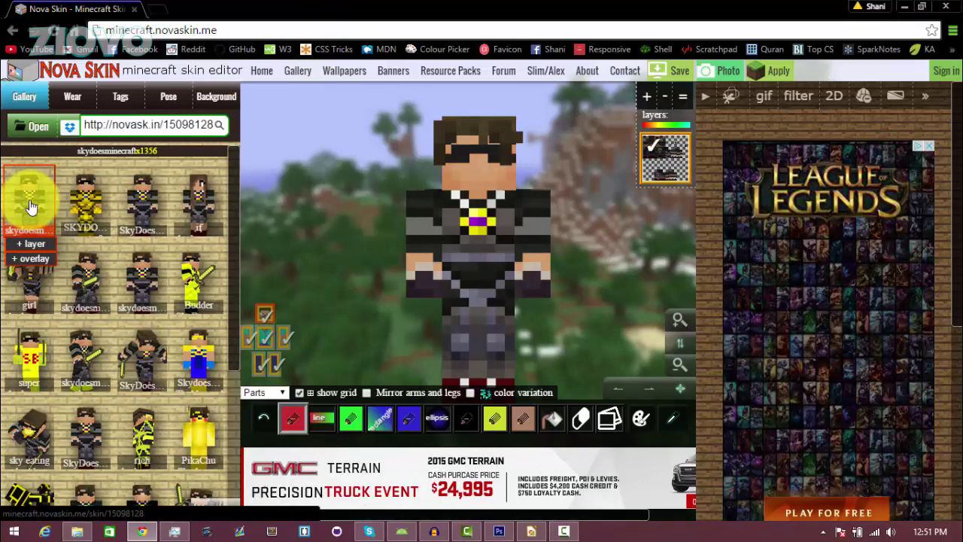
pyautogui.click(32, 128)
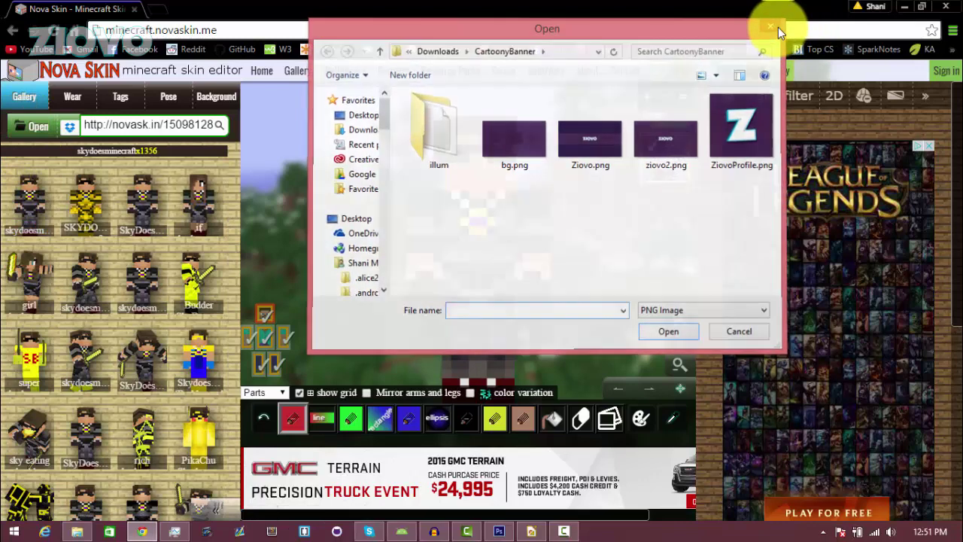
pyautogui.click(778, 27)
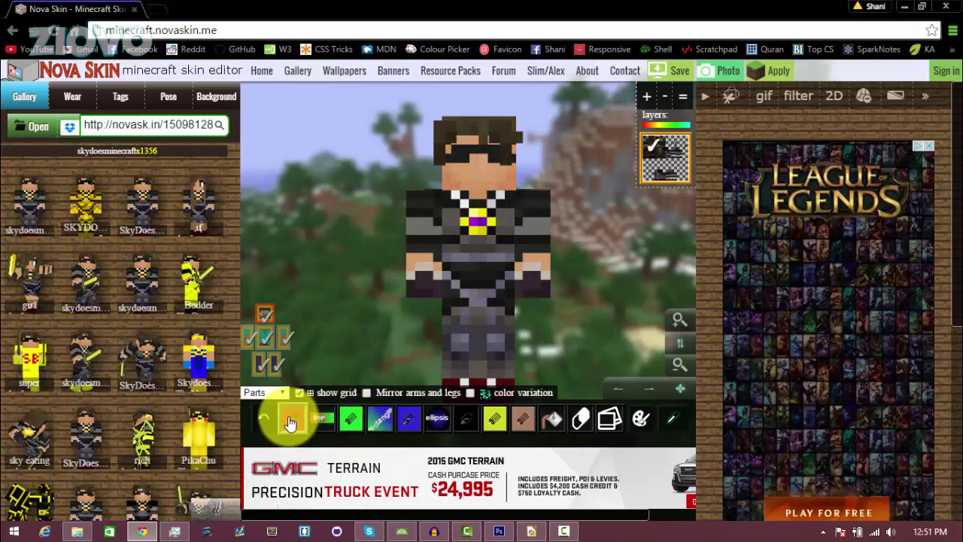
# Step: Paint a green pixel on the torso, then pick yellow and paint over the mouth
pyautogui.press('l')
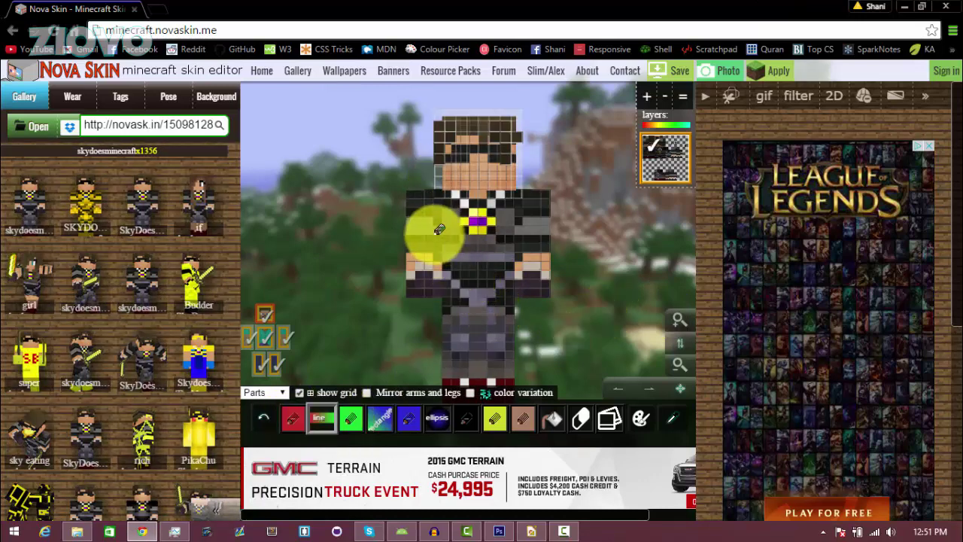
pyautogui.click(455, 265)
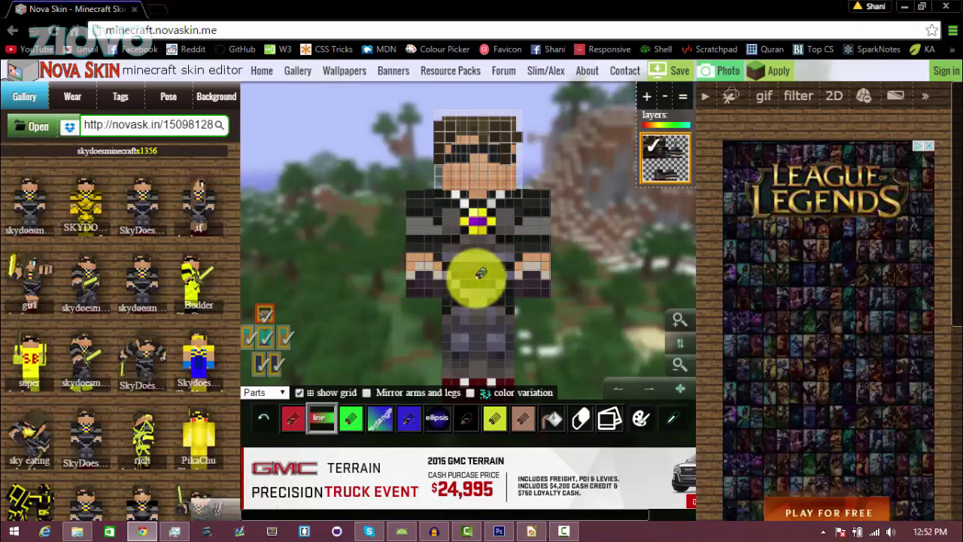
pyautogui.click(292, 418)
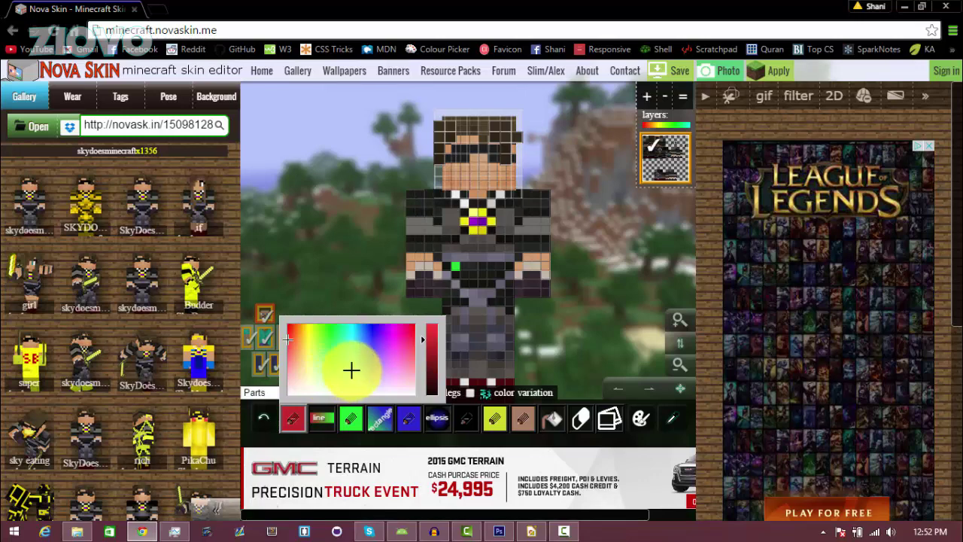
pyautogui.click(305, 334)
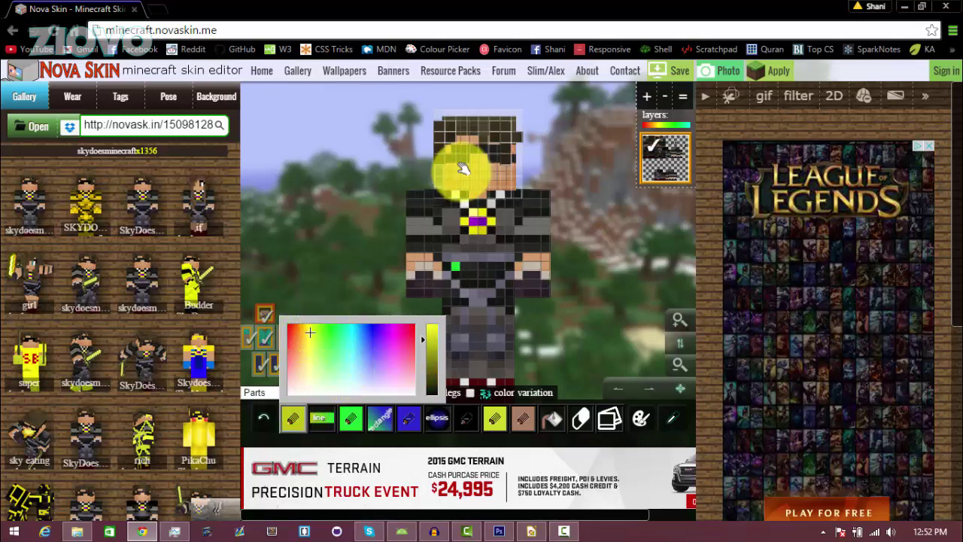
pyautogui.click(489, 178)
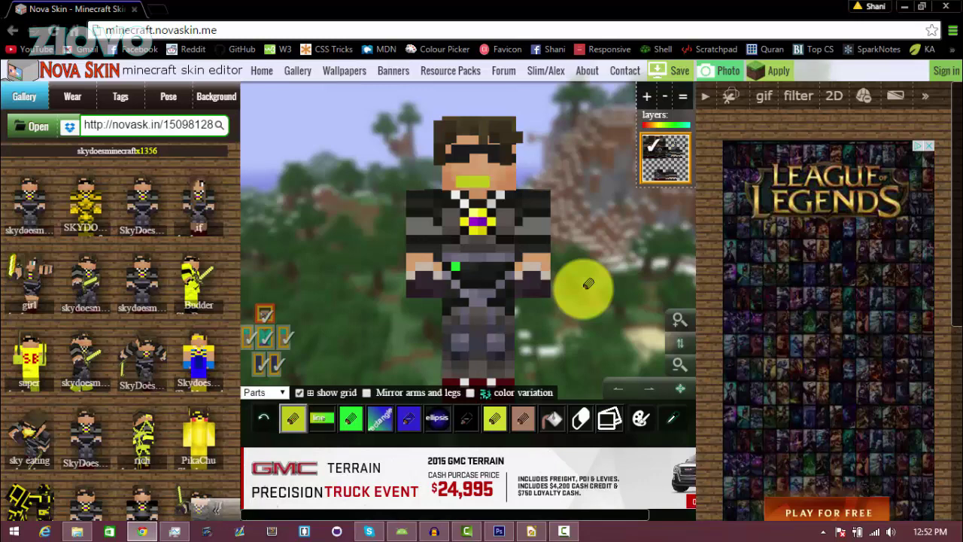
# Step: Scroll through the colour Palettes popup and then close it
pyautogui.click(640, 416)
pyautogui.scroll(-3, 571, 293)
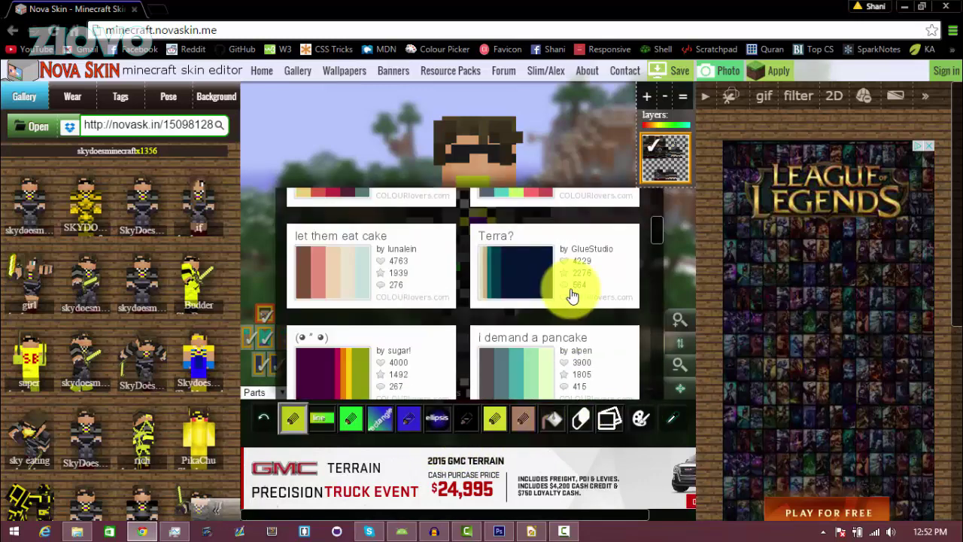
pyautogui.scroll(-2, 572, 295)
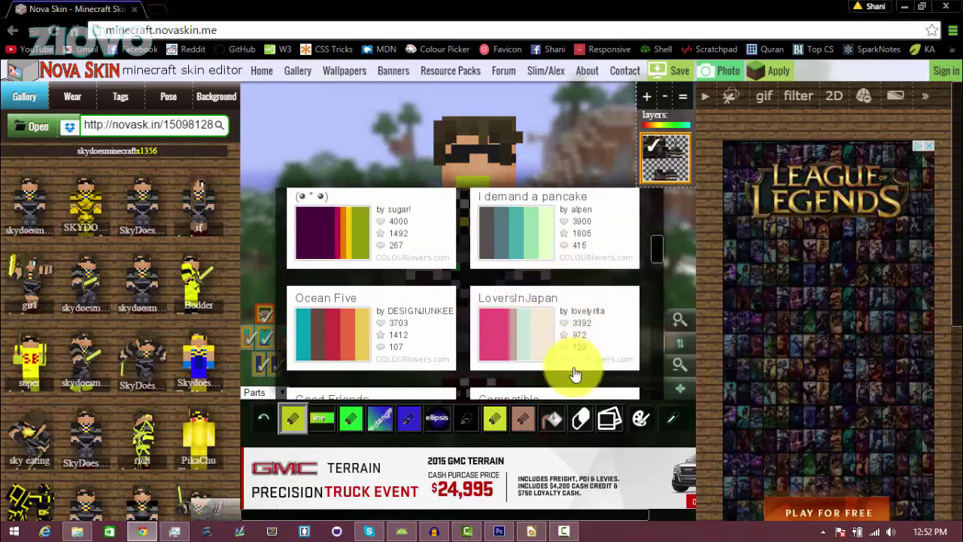
pyautogui.click(641, 421)
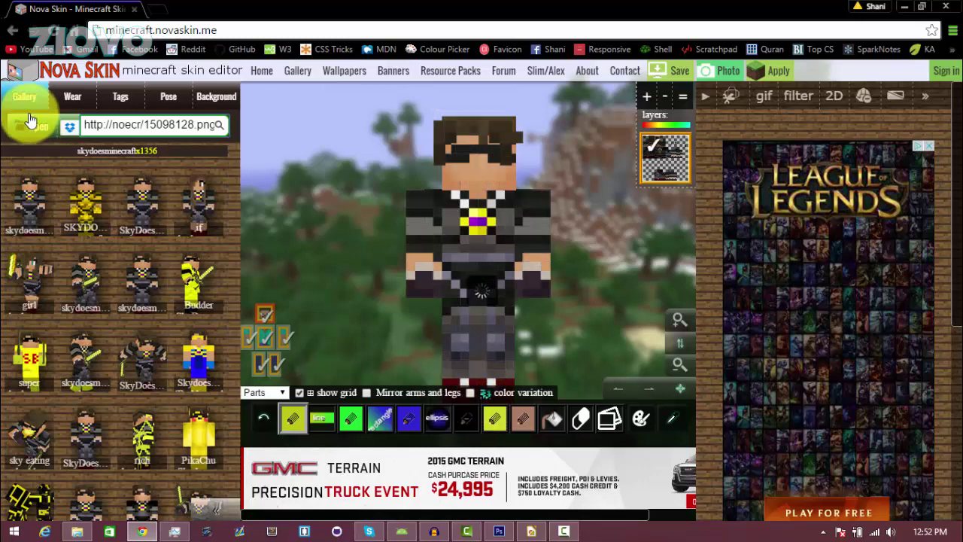
# Step: From the Wear list, add the 1700s Jacket as a layer over the base skin
pyautogui.click(72, 97)
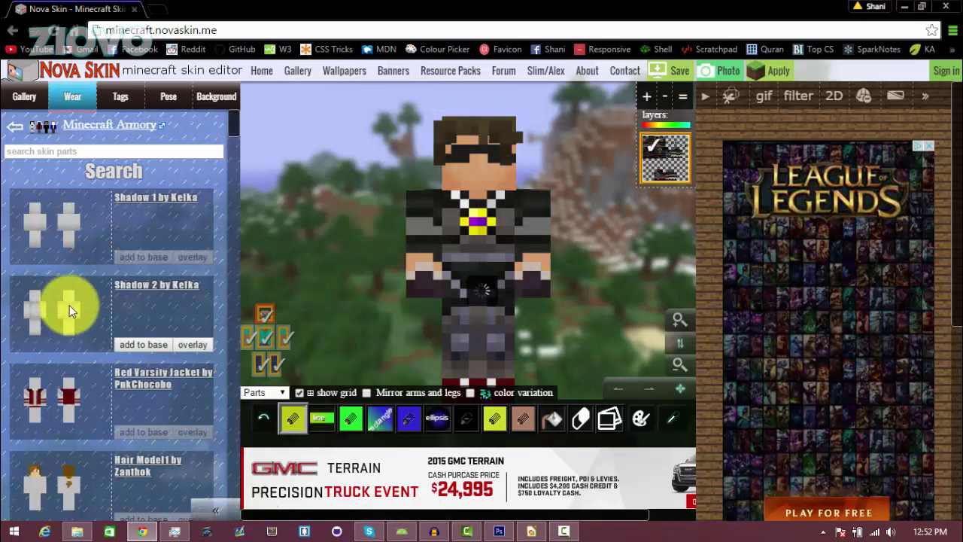
pyautogui.scroll(-4, 75, 320)
pyautogui.scroll(-6, 87, 335)
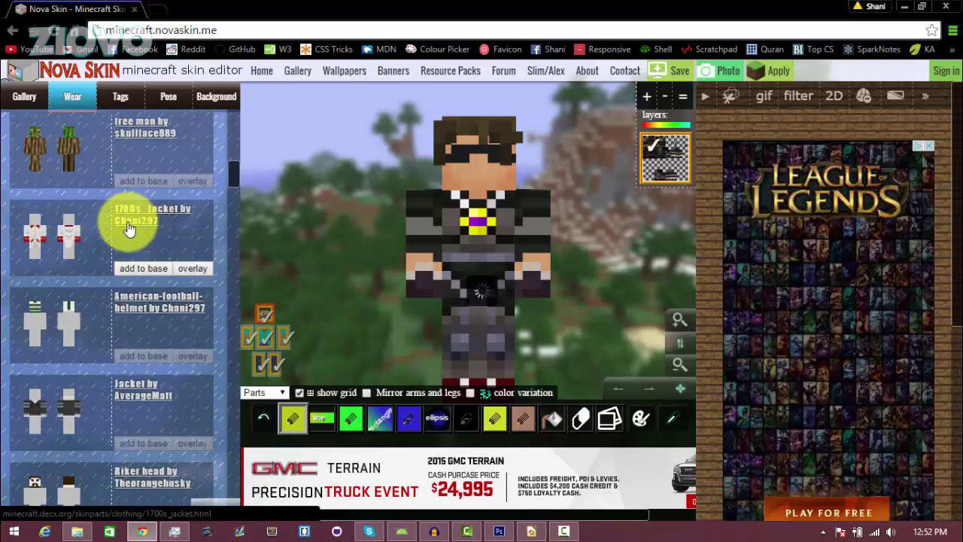
pyautogui.click(143, 268)
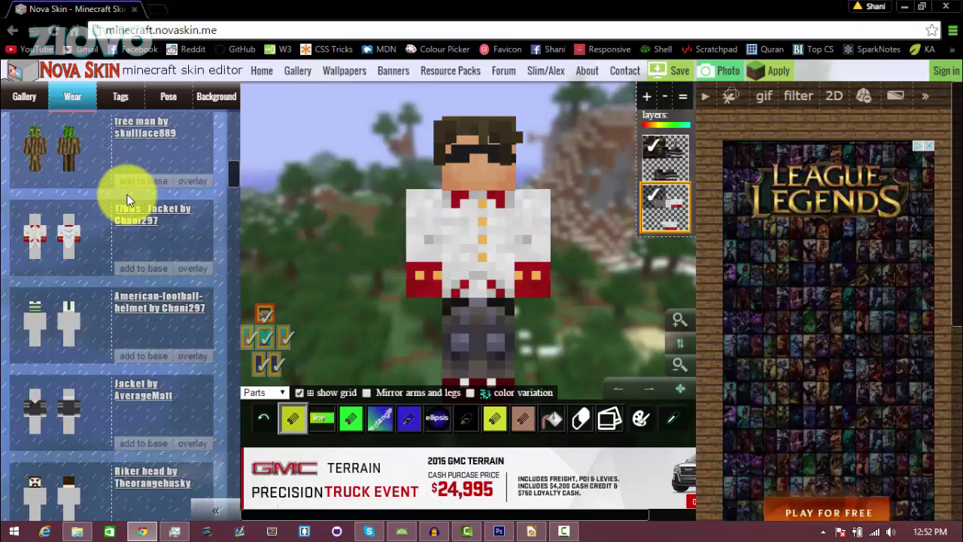
# Step: Apply the walk2 preset pose and rotate the view to check it
pyautogui.click(171, 101)
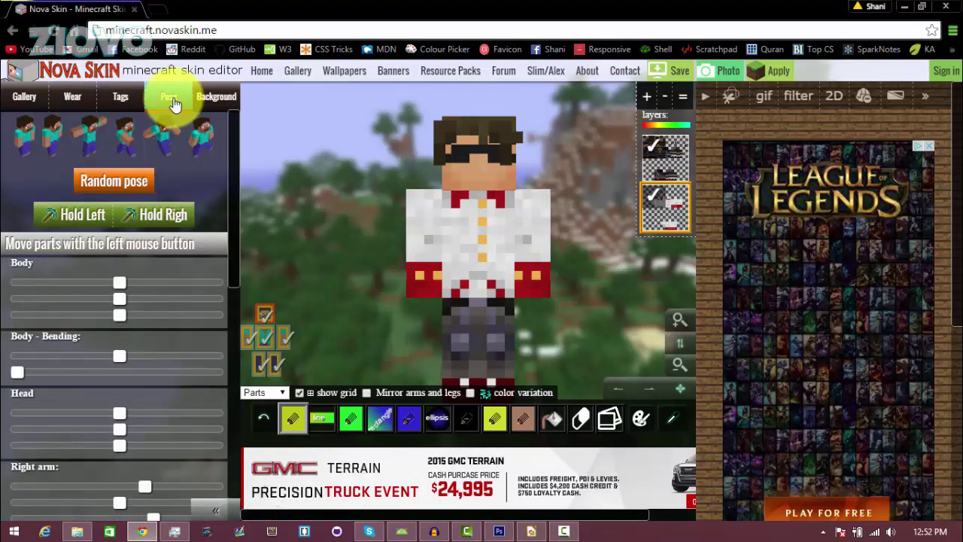
pyautogui.scroll(-4, 206, 444)
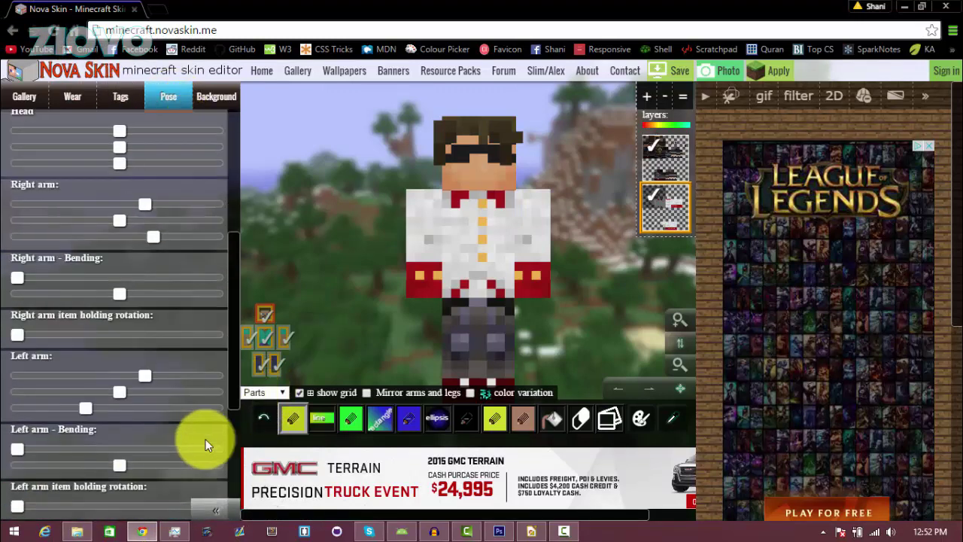
pyautogui.scroll(-4, 116, 441)
pyautogui.scroll(8, 124, 441)
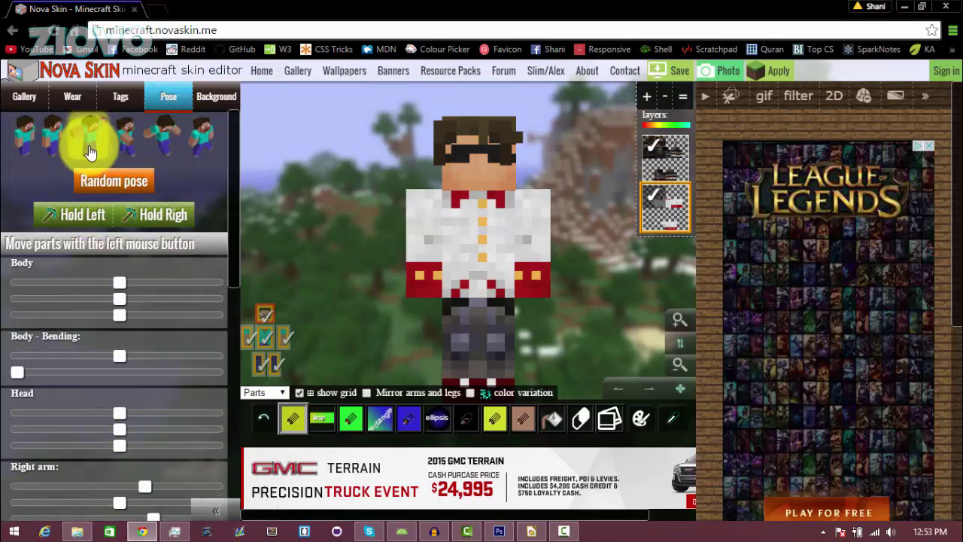
pyautogui.click(127, 143)
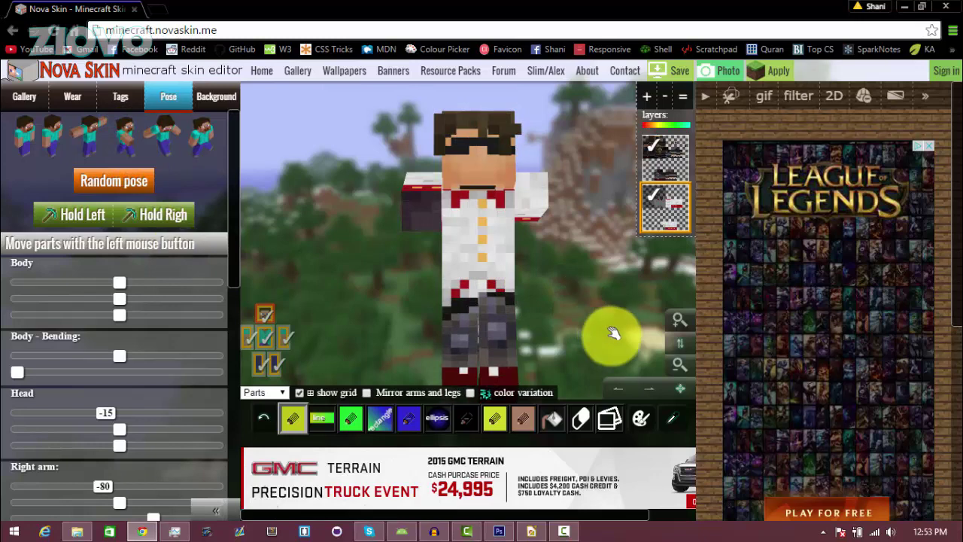
pyautogui.moveTo(614, 334); pyautogui.dragTo(554, 337)
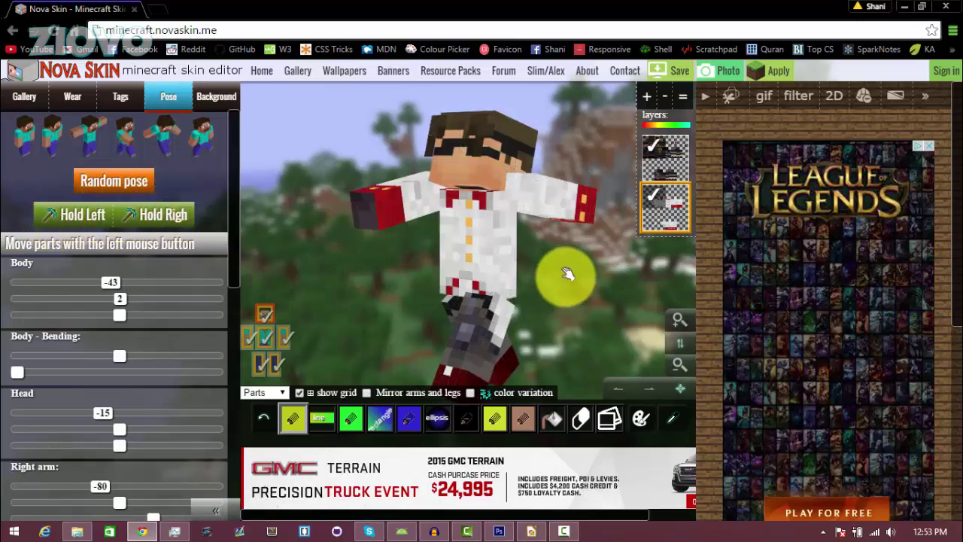
# Step: Use Hold Right to put a diamond sword in the character's right hand
pyautogui.click(154, 214)
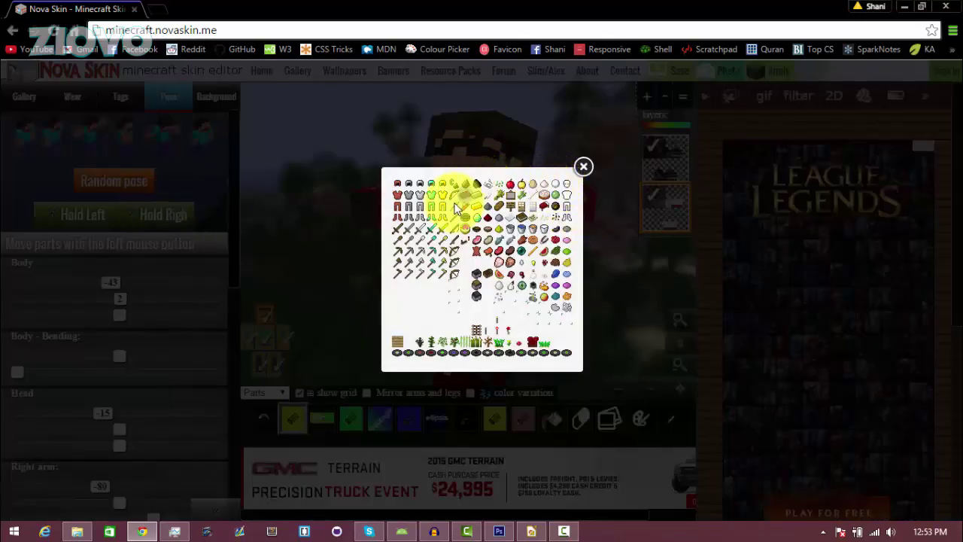
pyautogui.click(456, 236)
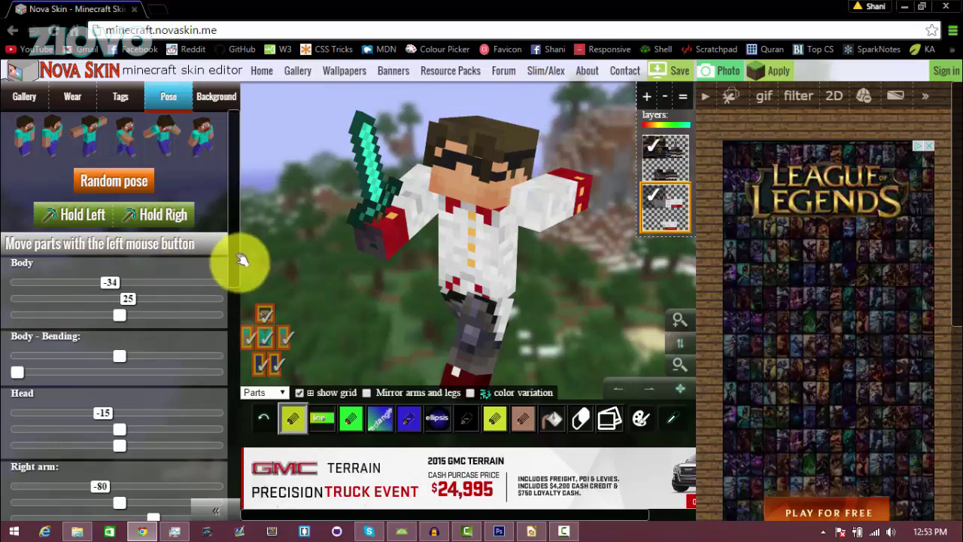
# Step: Raise the left arm higher and turn the body further sideways to -39 rotation
pyautogui.scroll(-3, 233, 277)
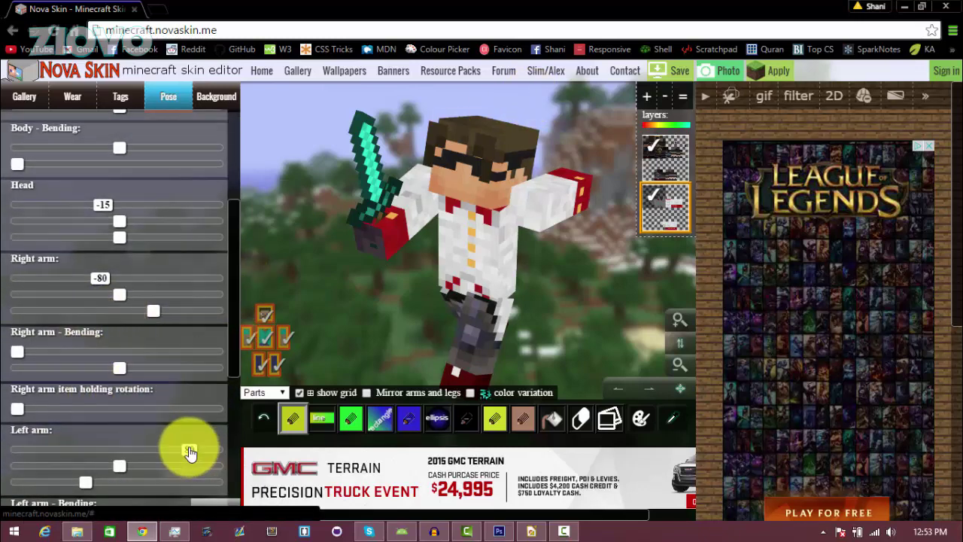
pyautogui.moveTo(191, 452); pyautogui.dragTo(200, 455)
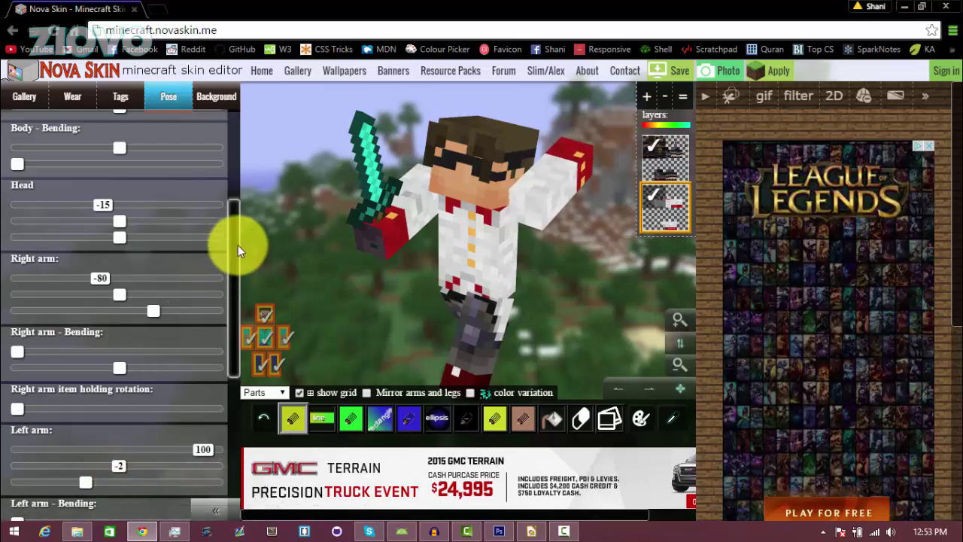
pyautogui.scroll(1, 148, 180)
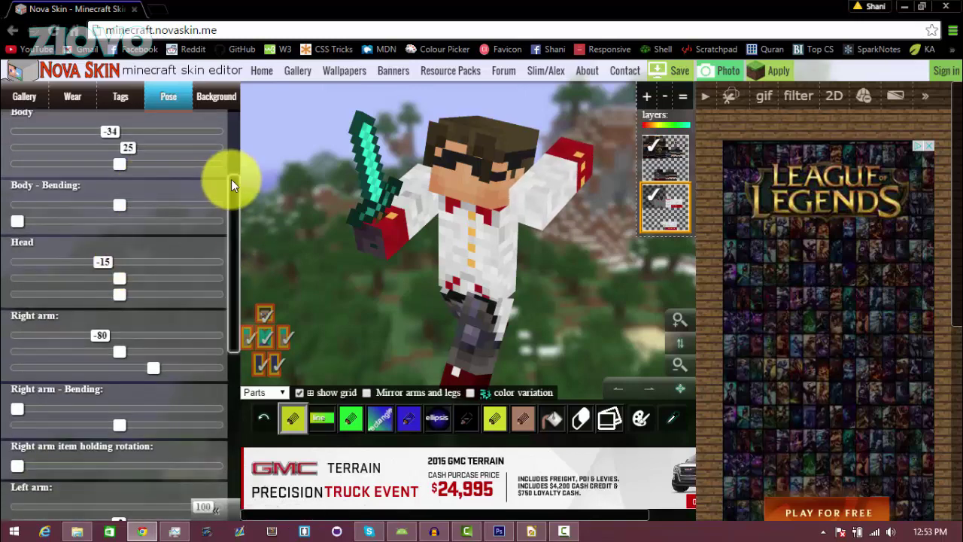
pyautogui.moveTo(236, 188); pyautogui.dragTo(245, 147)
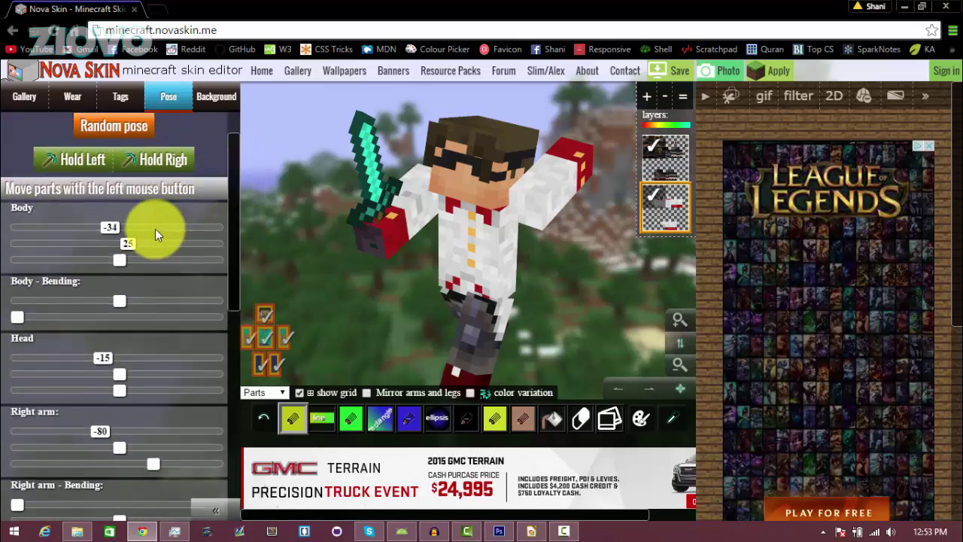
pyautogui.moveTo(115, 233)
pyautogui.mouseDown()
pyautogui.moveTo(135, 229)
pyautogui.moveTo(111, 245)
pyautogui.mouseUp()
pyautogui.scroll(-5, 113, 324)
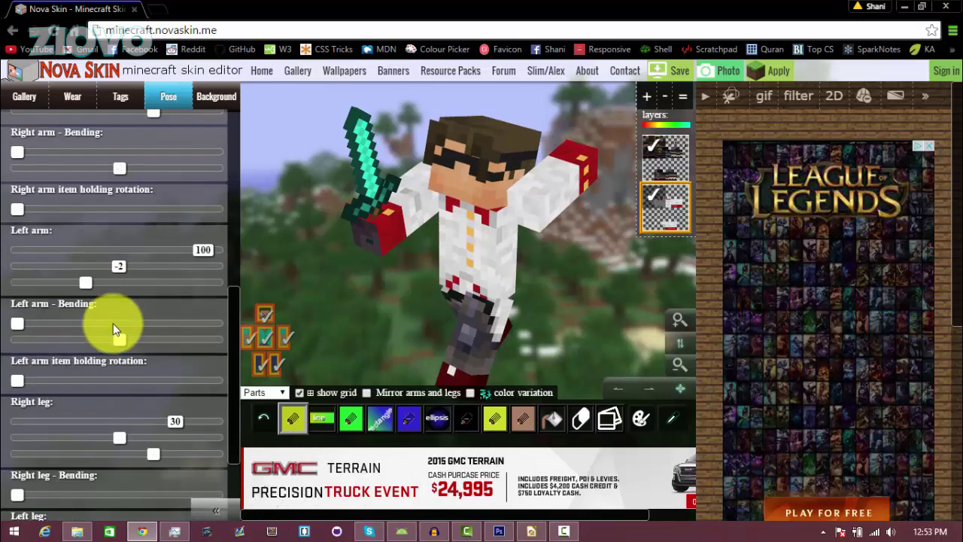
pyautogui.scroll(6, 113, 316)
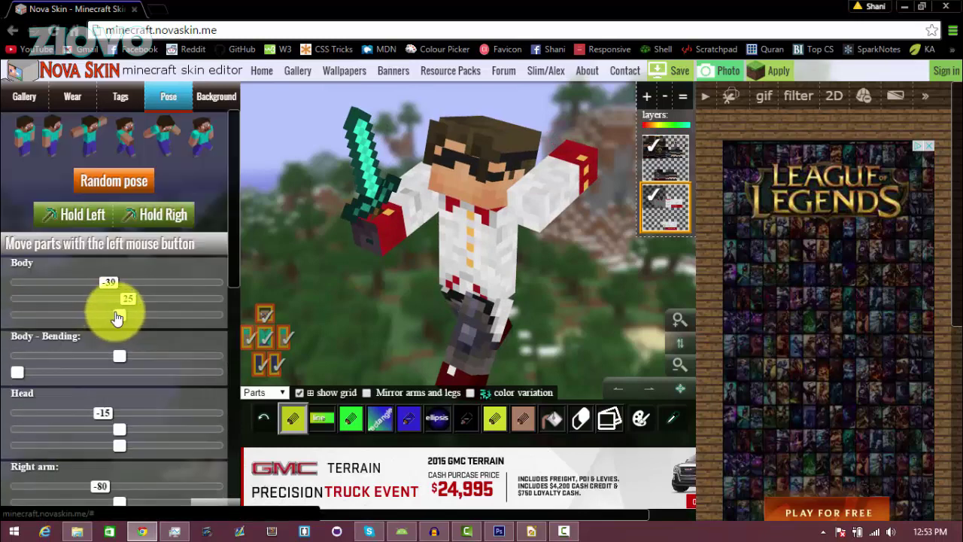
pyautogui.click(225, 100)
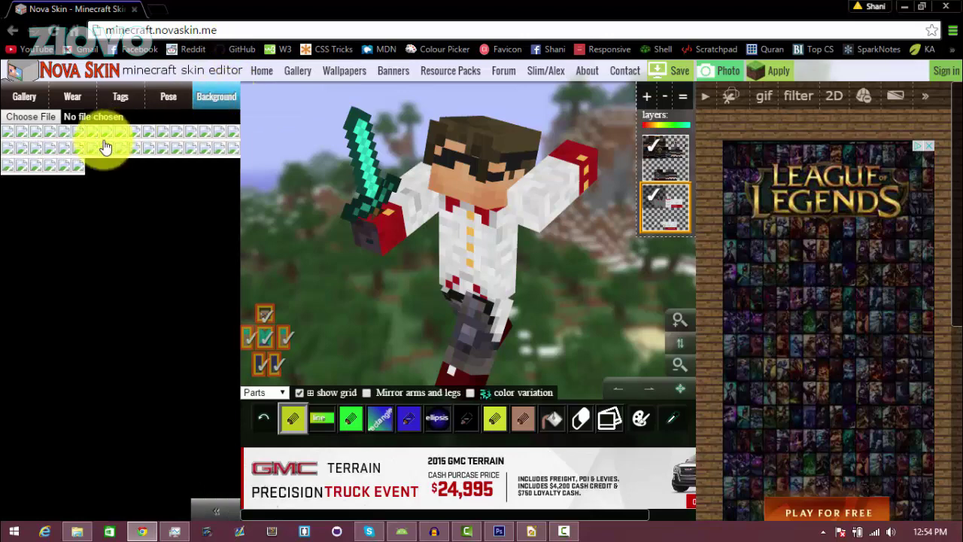
# Step: Try out several background thumbnails, including the sky backdrop
pyautogui.click(44, 116)
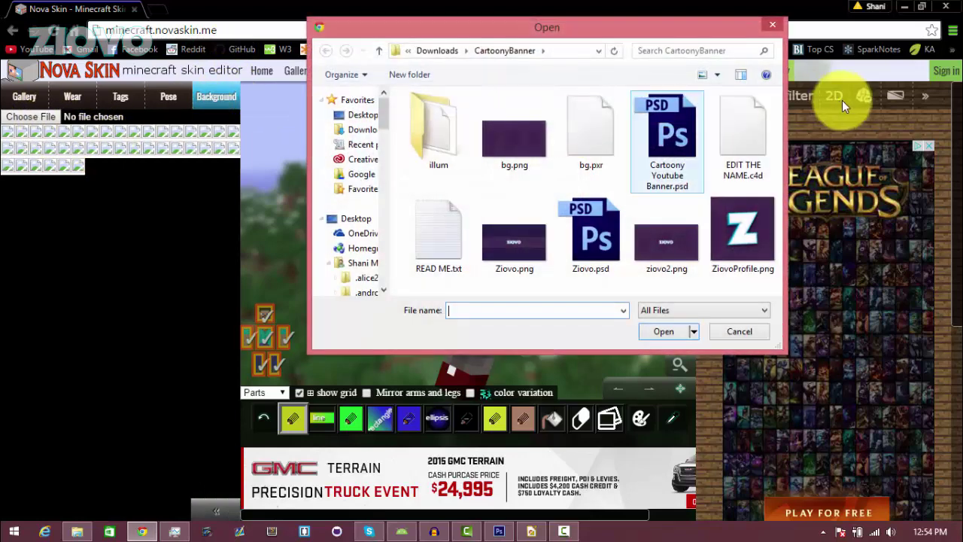
pyautogui.click(740, 331)
pyautogui.click(170, 106)
pyautogui.click(218, 99)
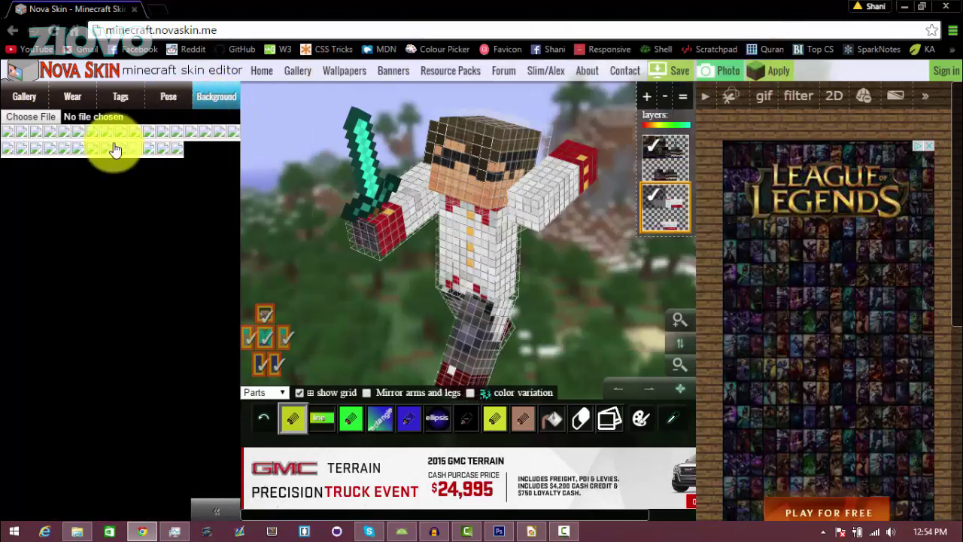
pyautogui.click(85, 138)
pyautogui.click(72, 155)
pyautogui.click(96, 155)
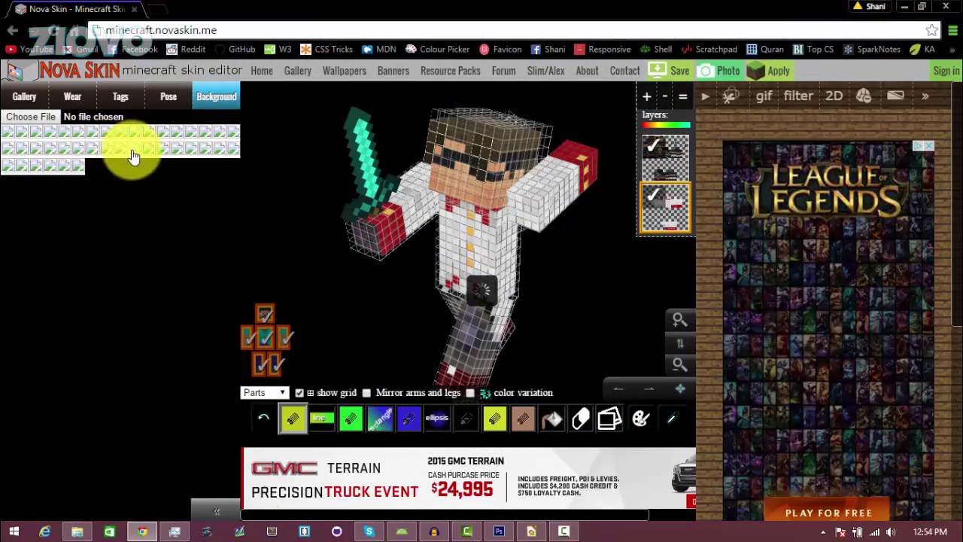
# Step: Compare sky and black backdrops, then upload bg.png from CartoonyBanner as the background
pyautogui.click(135, 155)
pyautogui.click(183, 145)
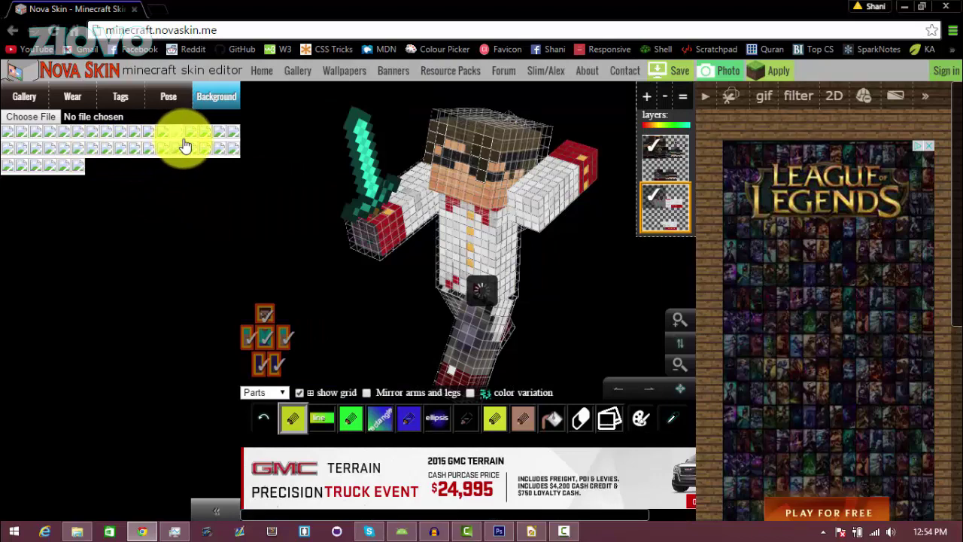
pyautogui.click(204, 144)
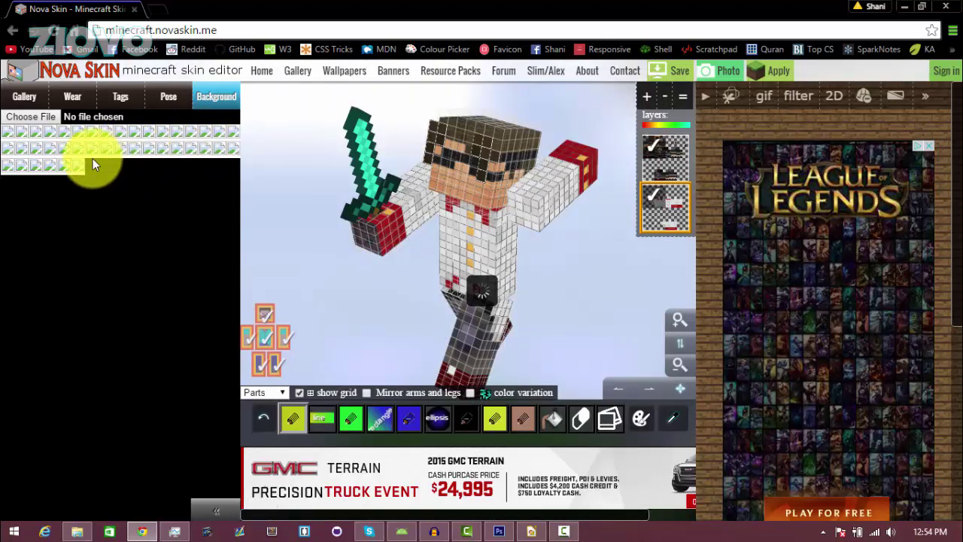
pyautogui.click(60, 151)
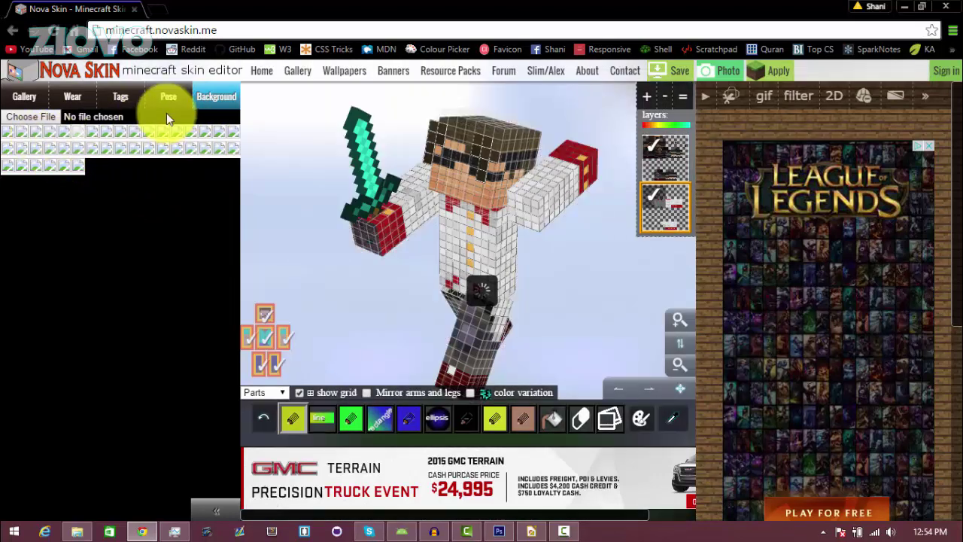
pyautogui.click(54, 114)
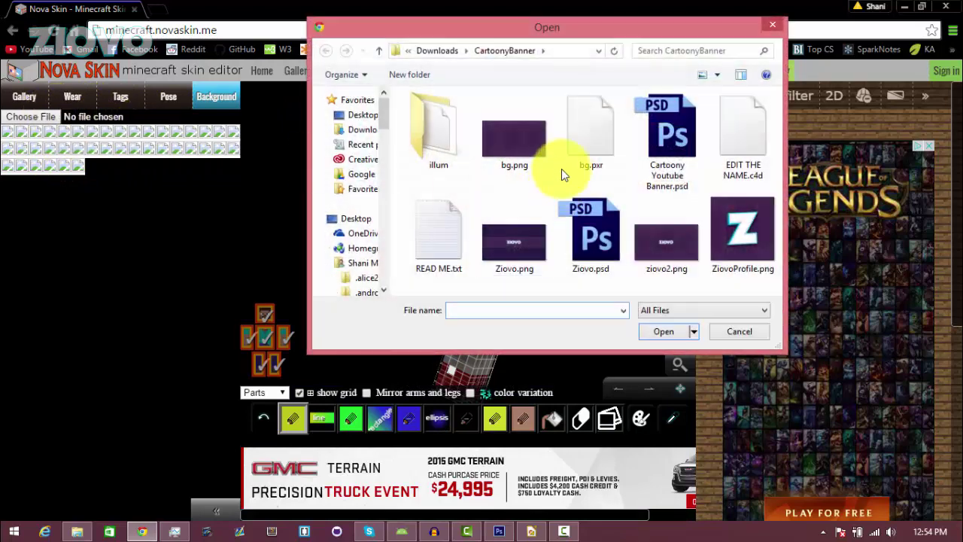
pyautogui.doubleClick(519, 143)
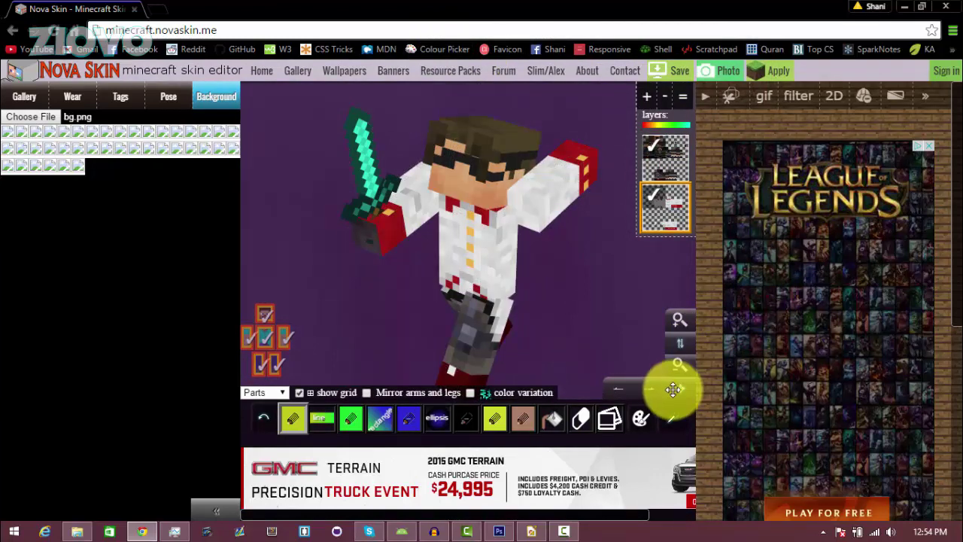
# Step: Zoom in on the sword-wielding character and turn it slightly for a better angle
pyautogui.moveTo(678, 366); pyautogui.dragTo(631, 303)
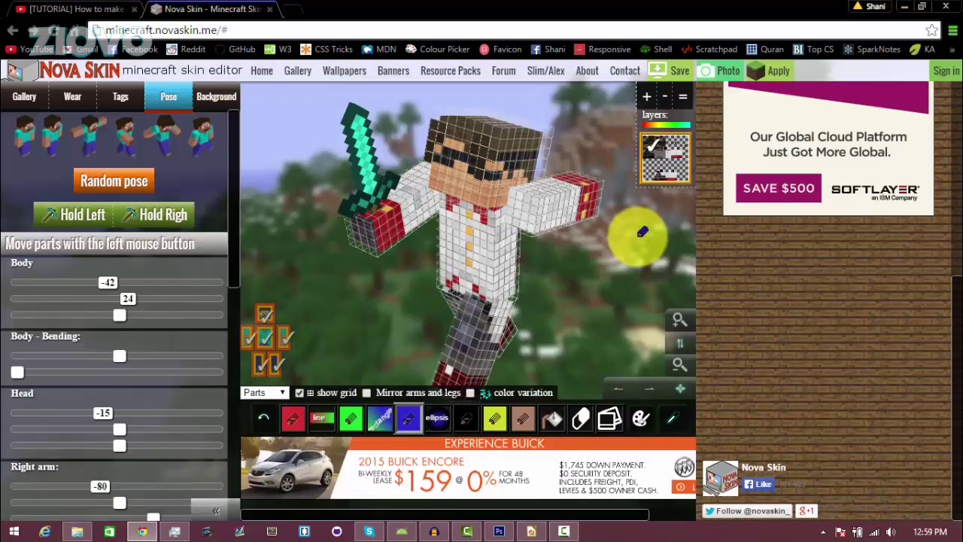
pyautogui.moveTo(641, 232); pyautogui.dragTo(631, 193)
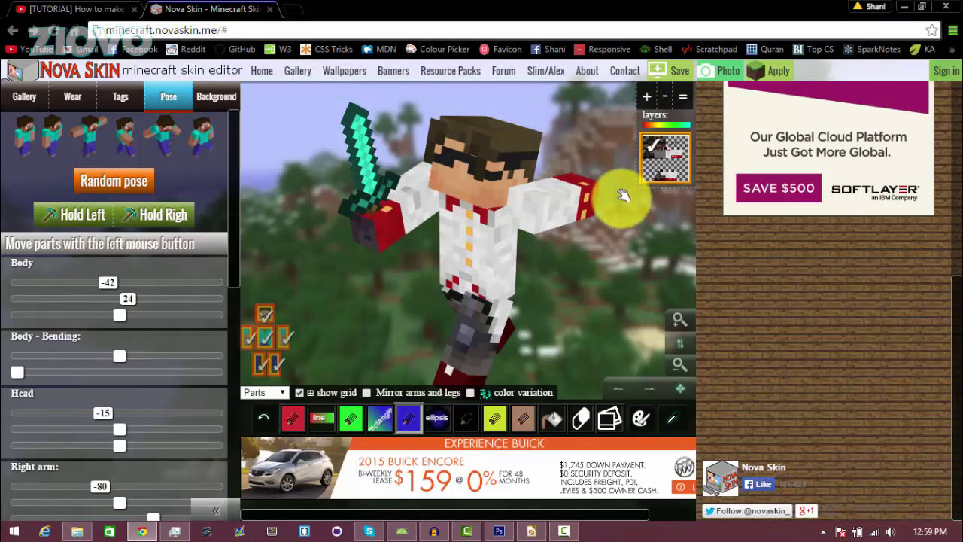
# Step: Take a Nova Skin photo, close its preview, Gyazo-capture the character, then close the Gyazo tab
pyautogui.click(702, 79)
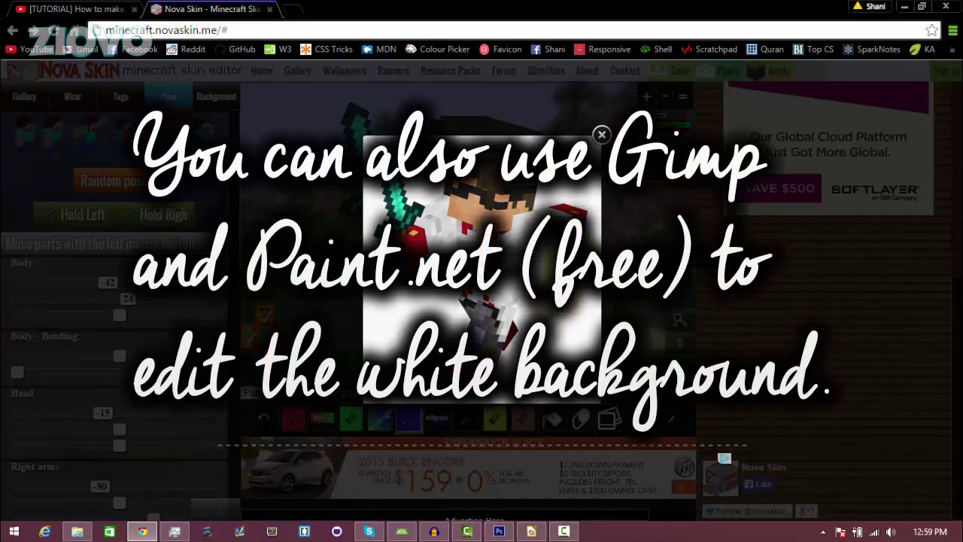
pyautogui.click(601, 134)
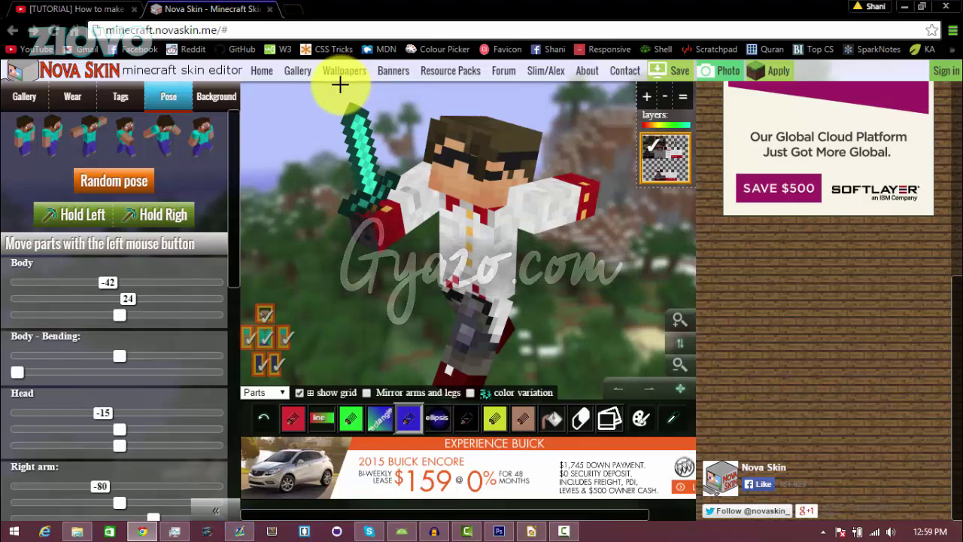
pyautogui.moveTo(340, 86); pyautogui.dragTo(632, 347)
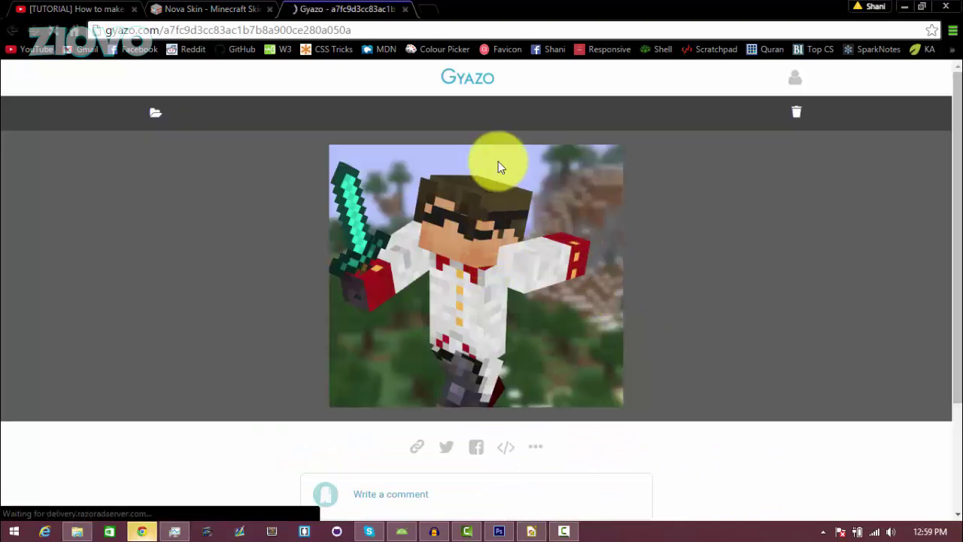
pyautogui.click(404, 9)
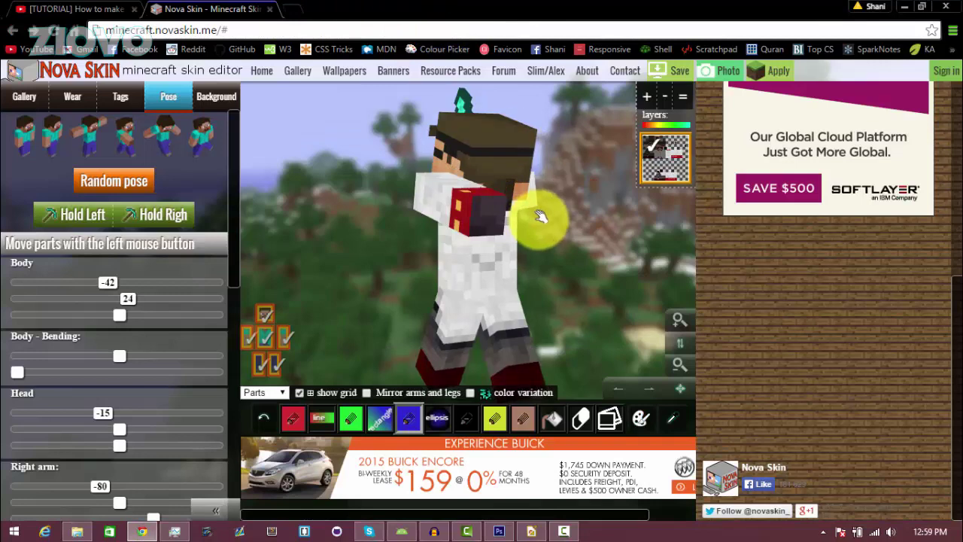
# Step: Rotate the character's body to face forward, setting body rotation to -3 and 17
pyautogui.moveTo(617, 243); pyautogui.dragTo(401, 224)
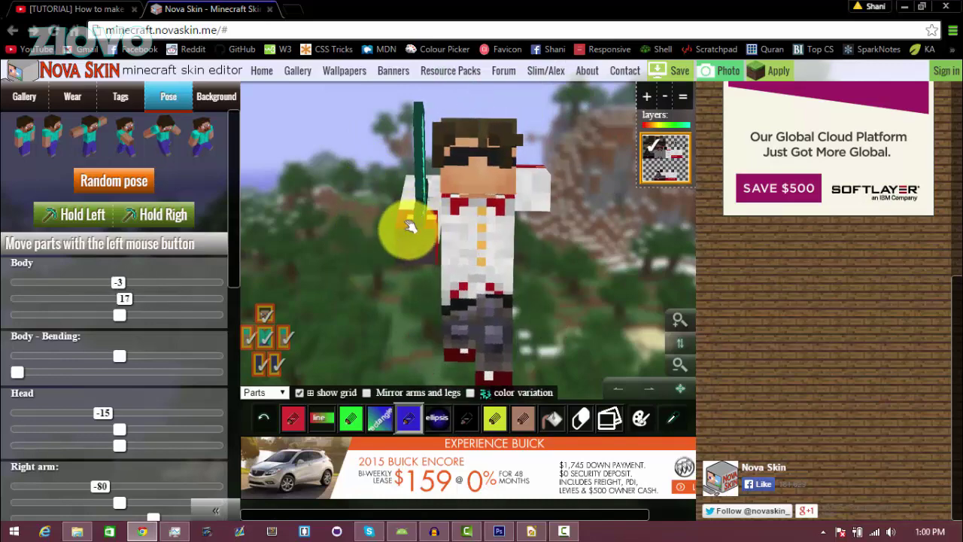